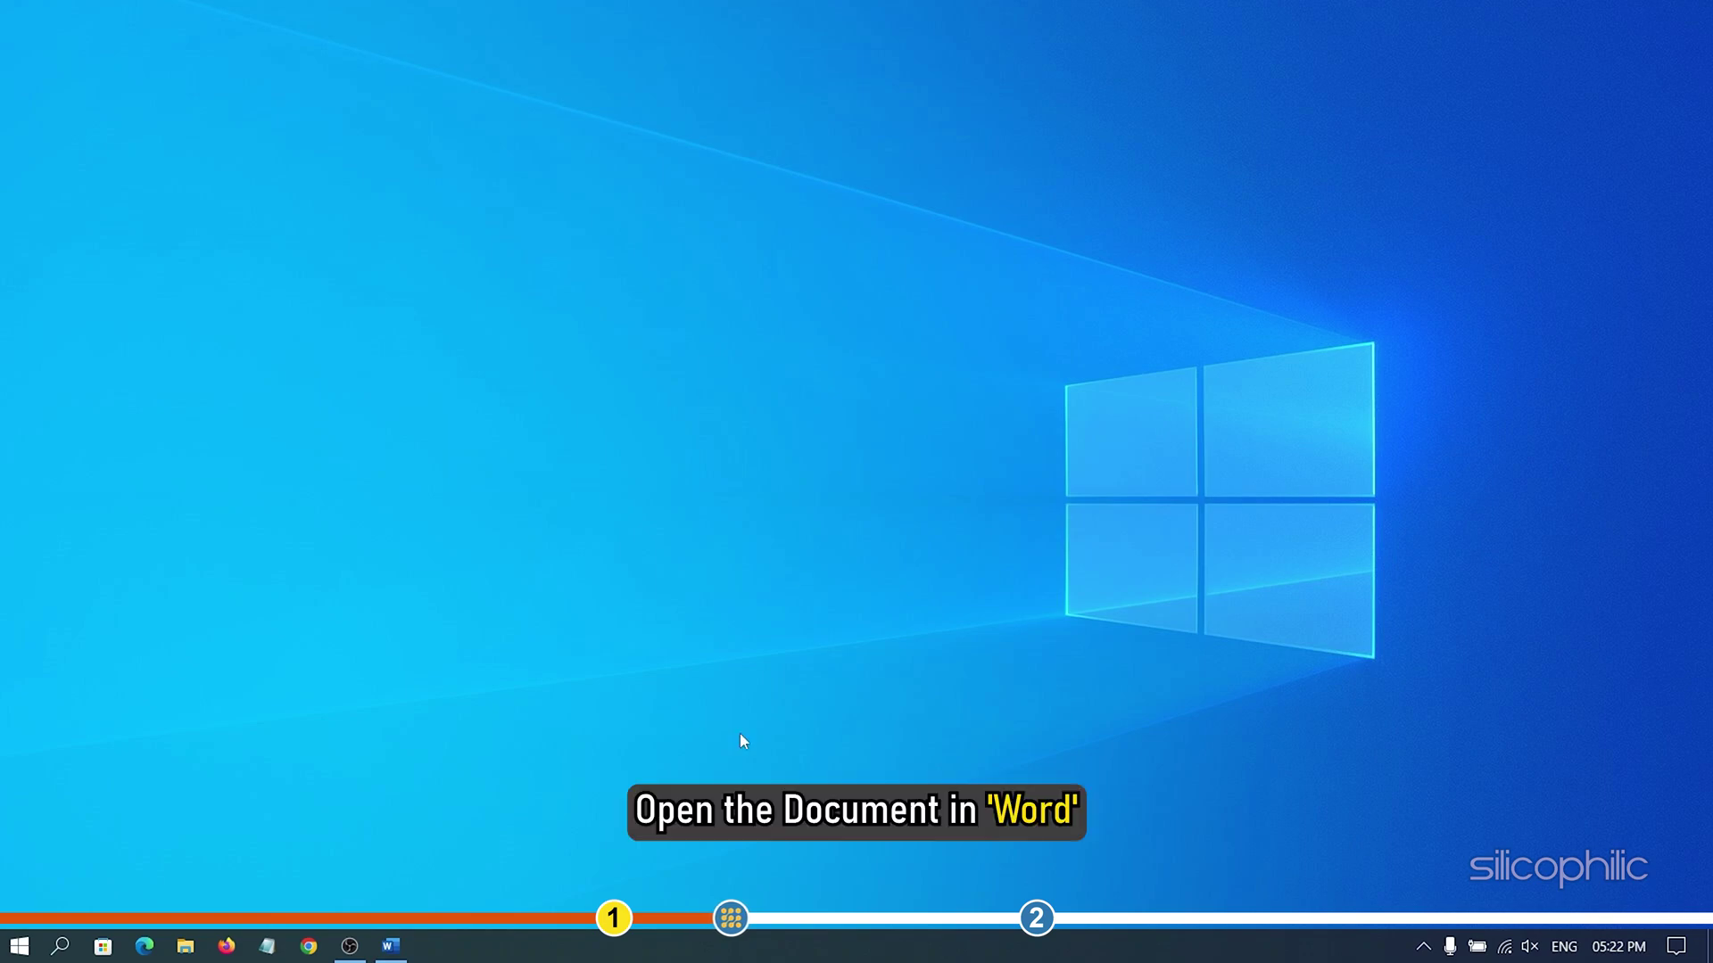
# Step: Switch to the Lorem Ipsum document and clear the first paragraph's yellow highlight
pyautogui.click(390, 945)
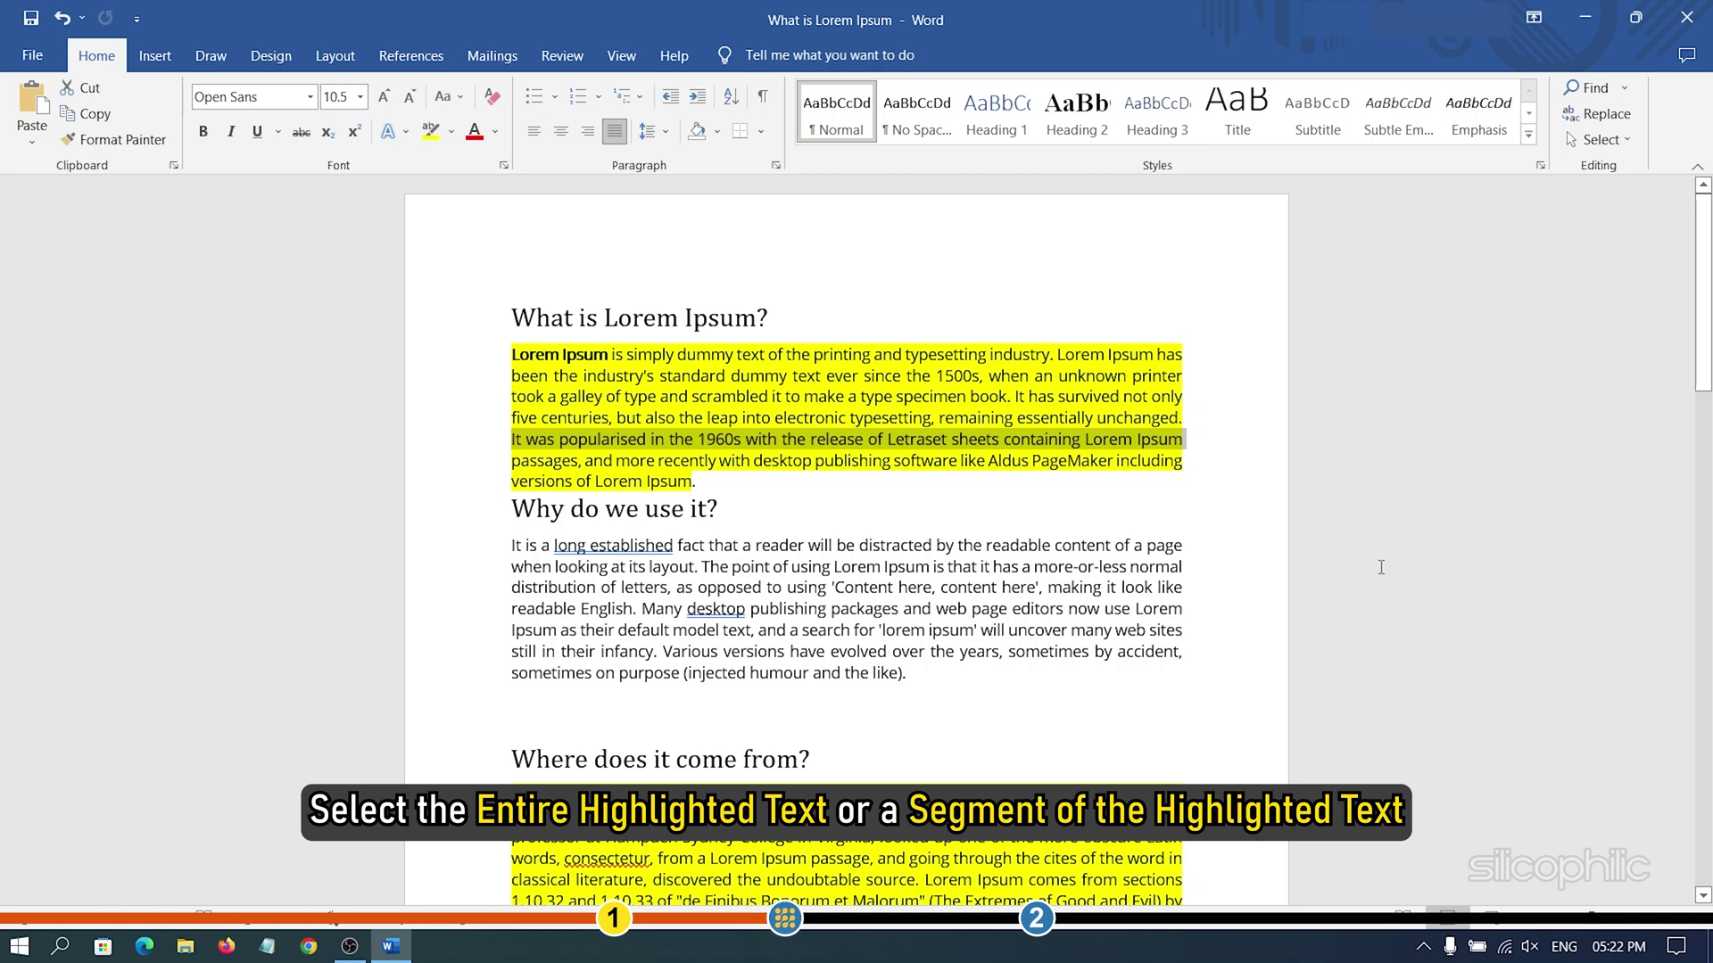
pyautogui.moveTo(512, 355); pyautogui.dragTo(695, 486)
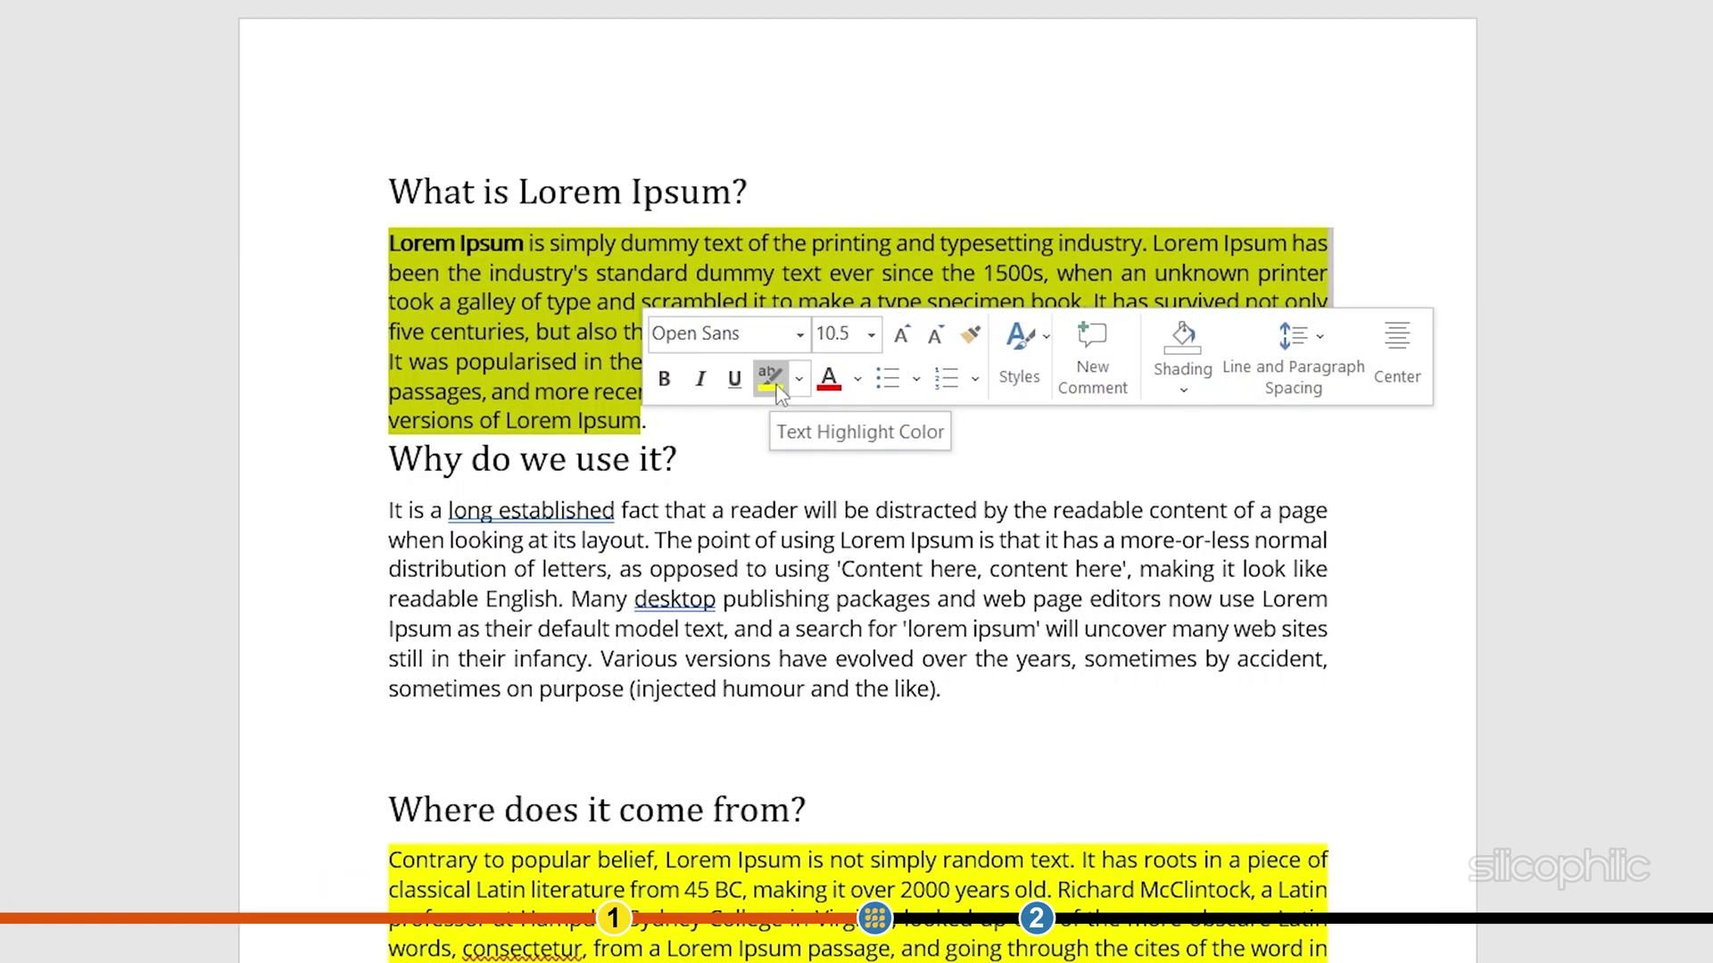
pyautogui.click(770, 380)
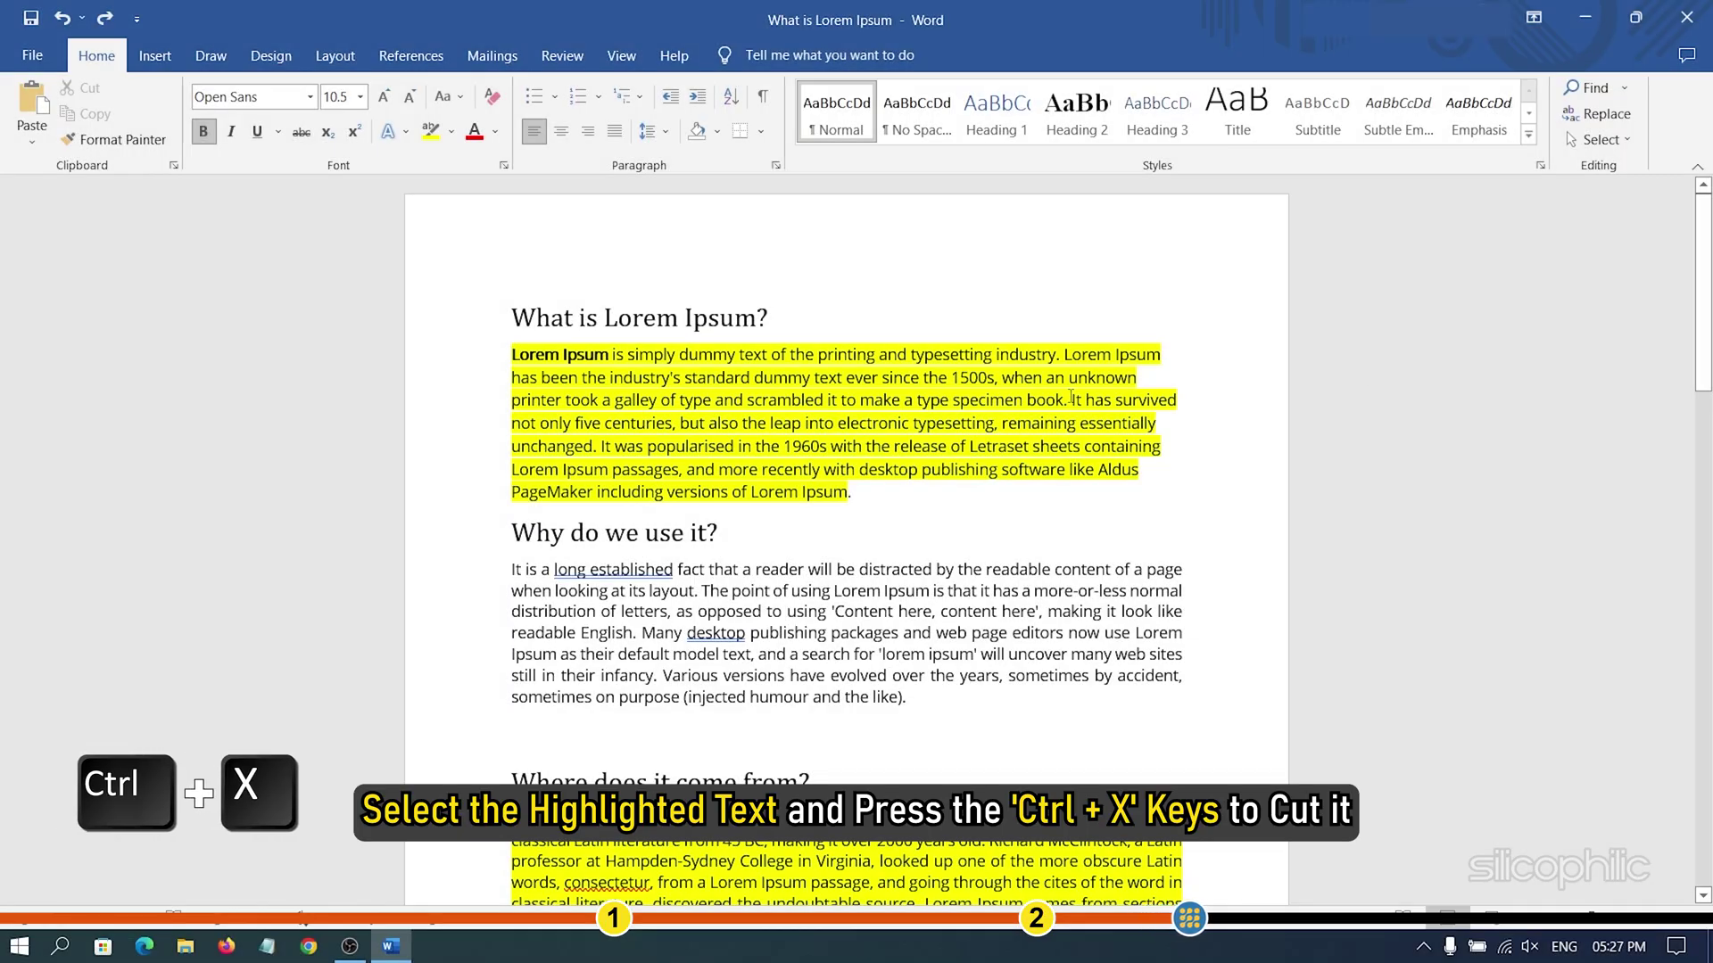
# Step: Cut the highlighted first paragraph from below the 'What is Lorem Ipsum?' heading
pyautogui.moveTo(511, 355); pyautogui.dragTo(851, 491)
pyautogui.hotkey('ctrl', 'x')
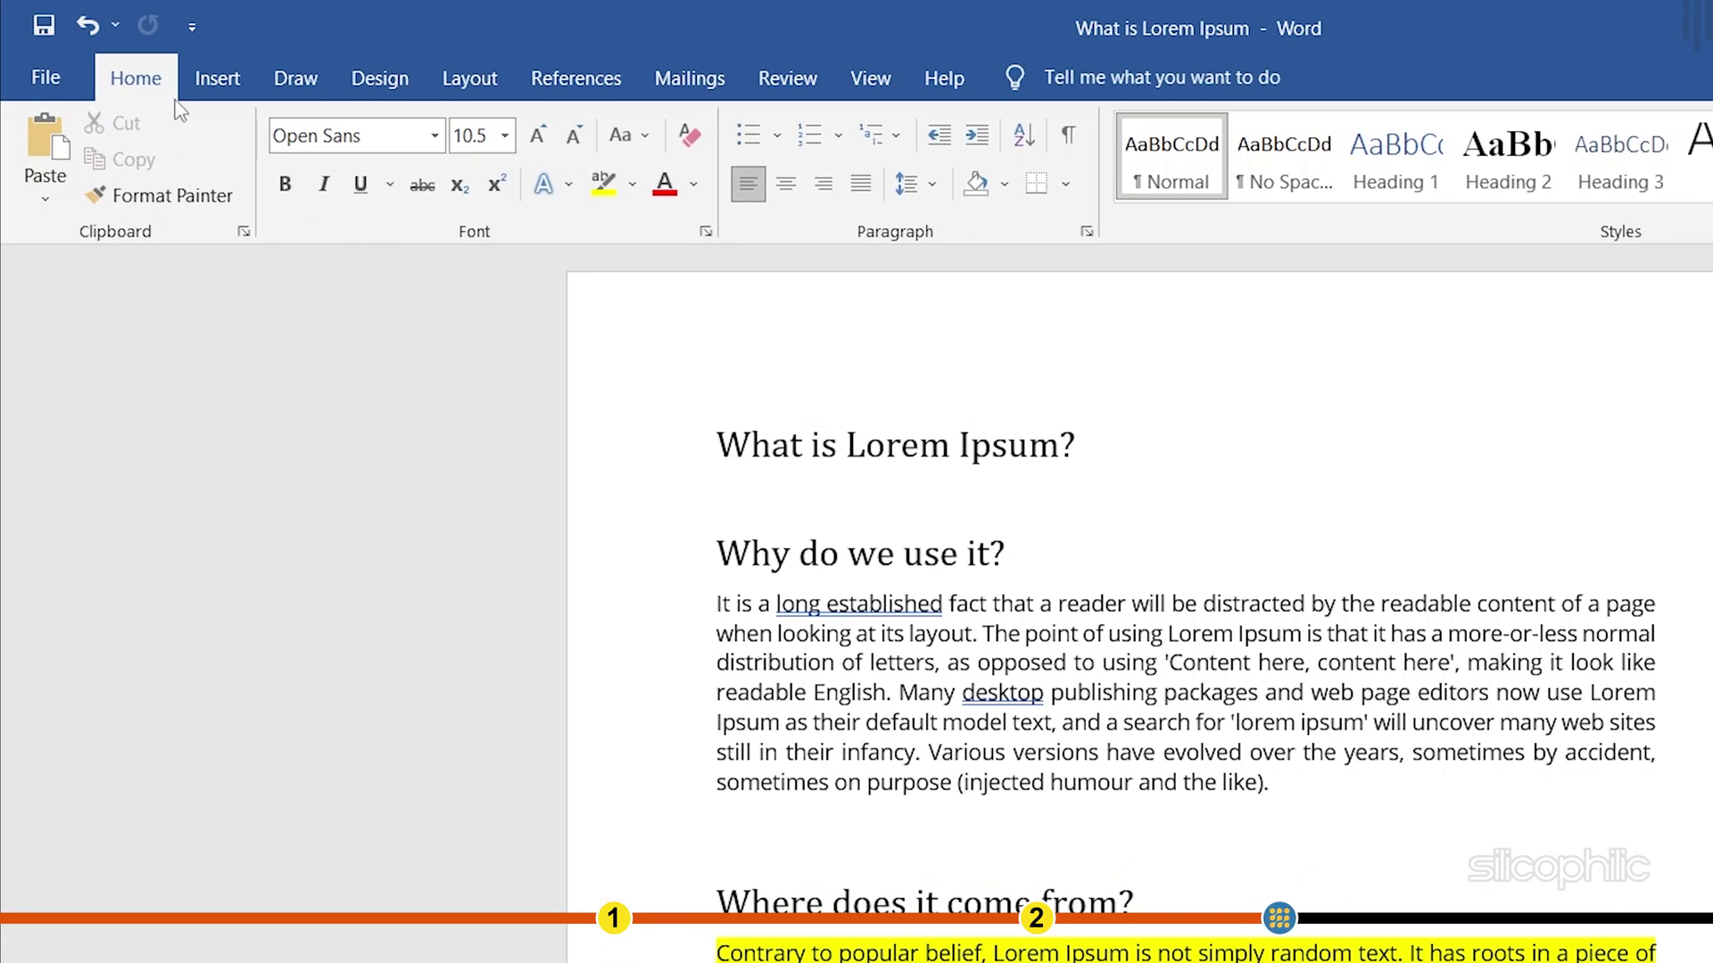
# Step: Paste the cut paragraph back using the Keep Text Only paste option
pyautogui.click(46, 203)
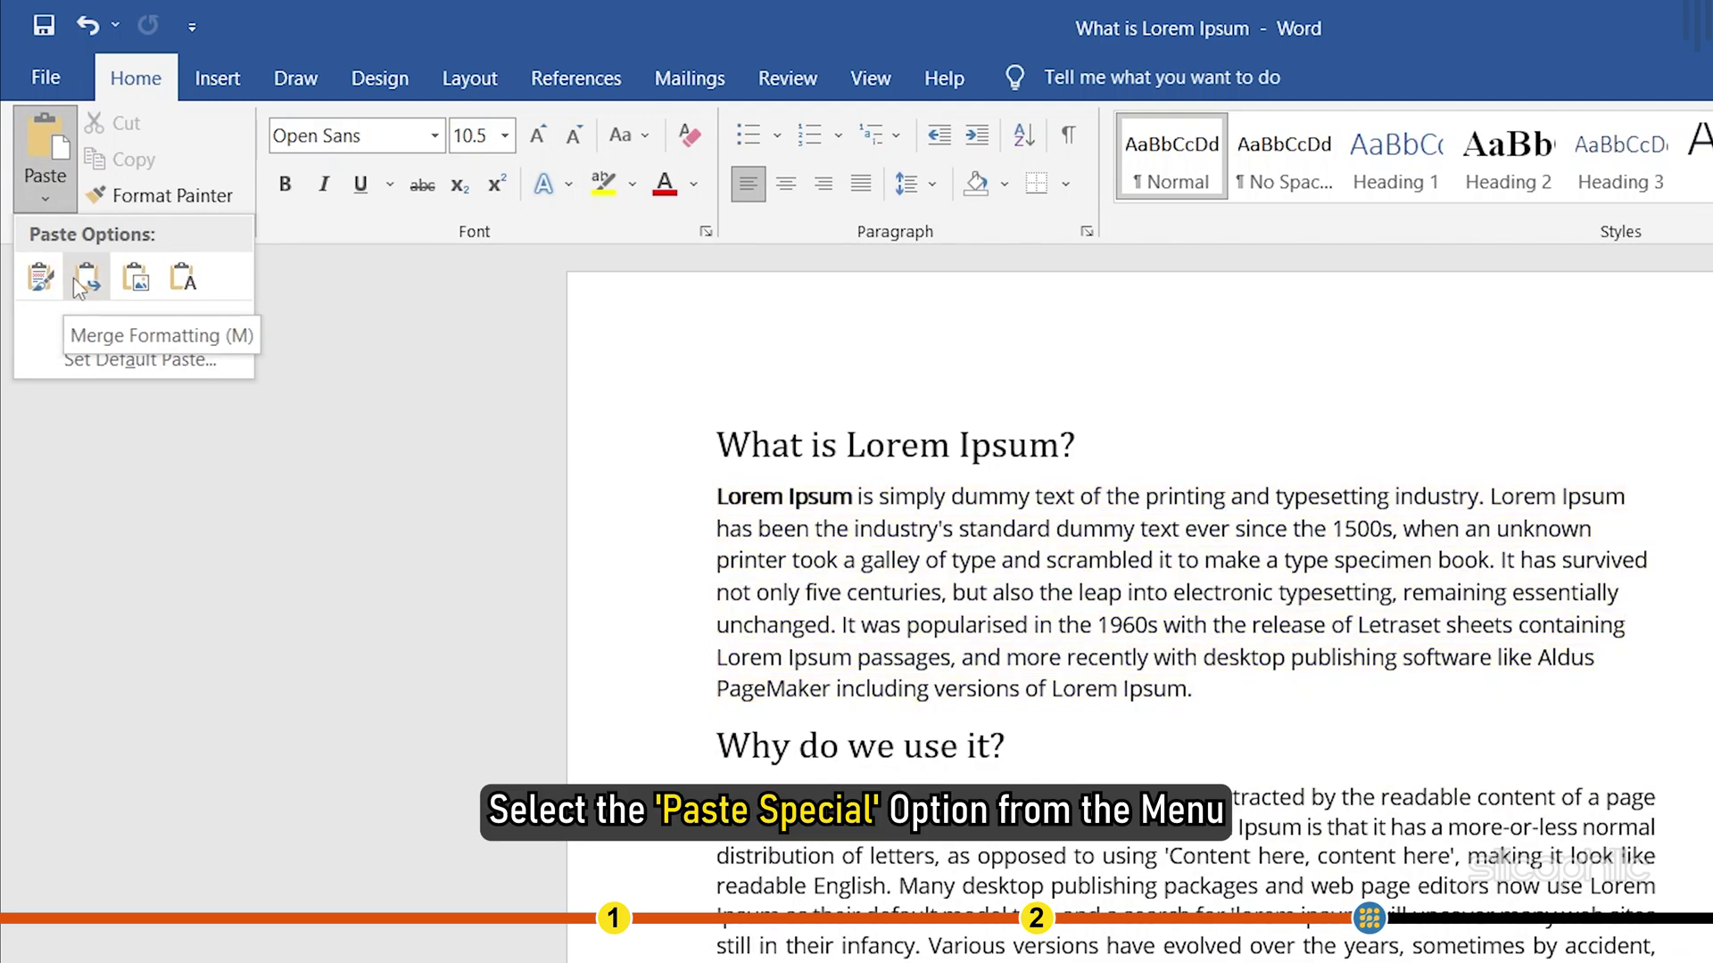
pyautogui.click(183, 281)
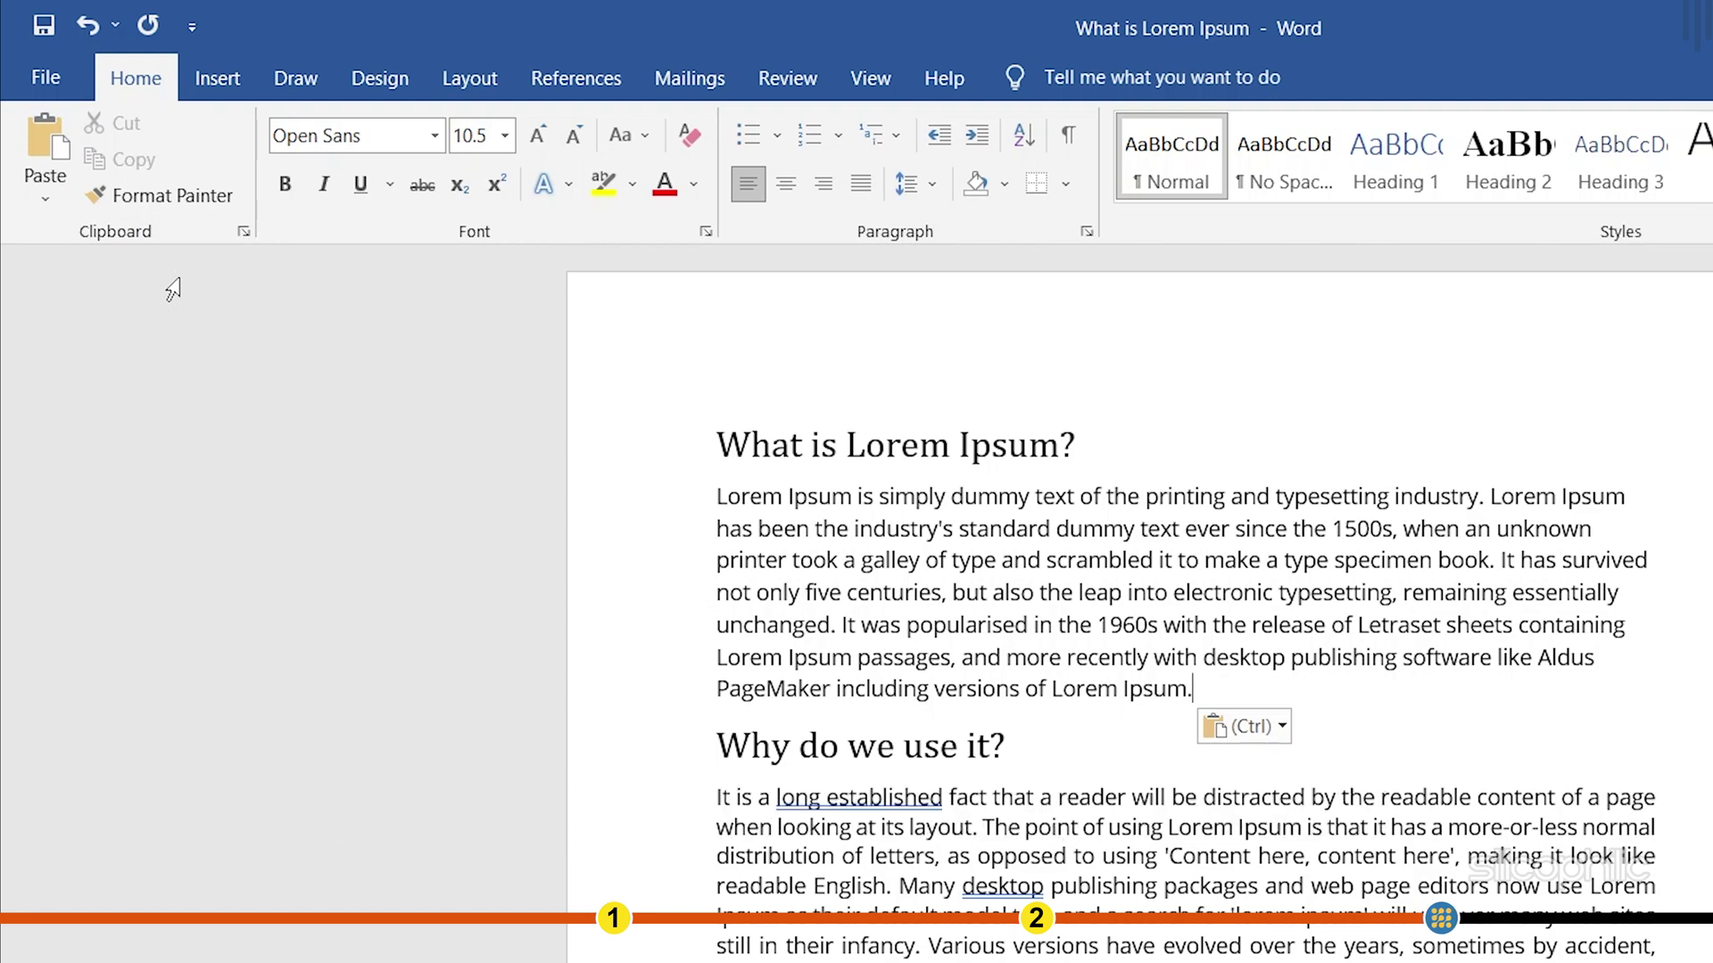